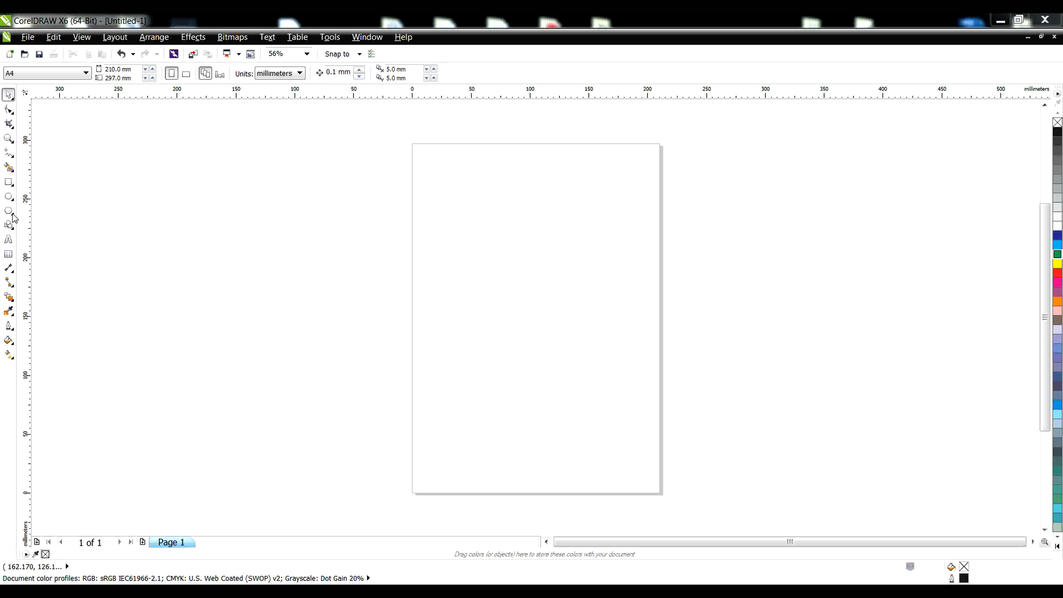
- Draw three five-pointed stars on the page, about 77 × 71 mm, 65 × 62 mm and 61 × 58 mm
click(13, 215)
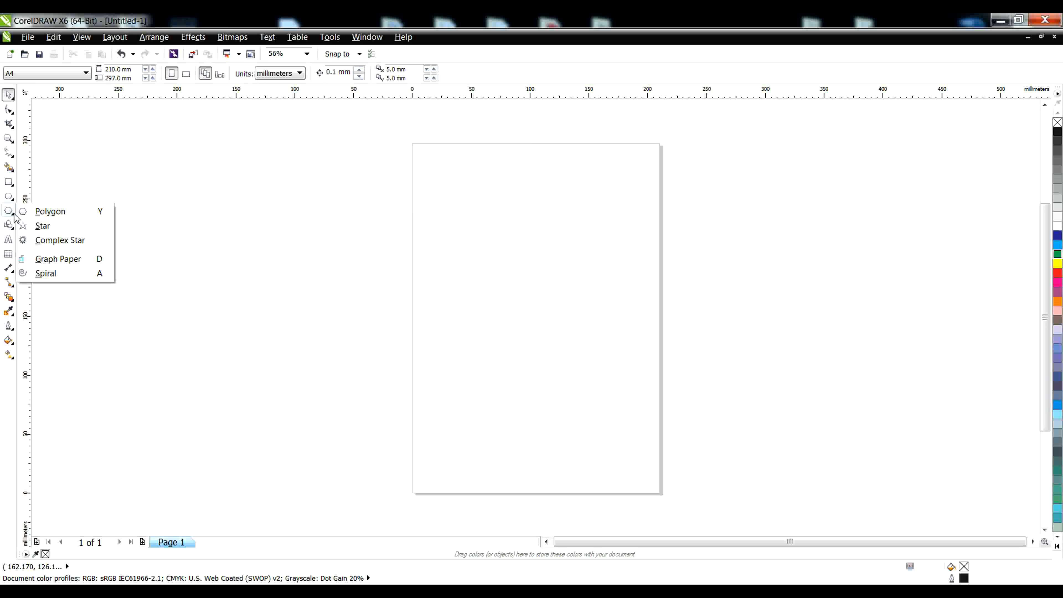
click(44, 227)
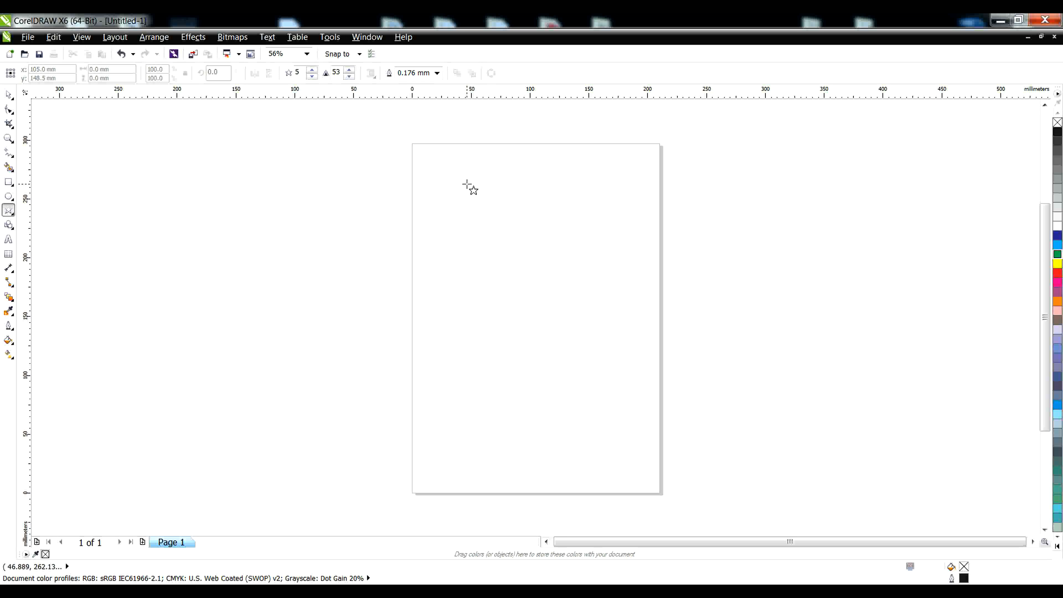
drag(467, 184, 564, 276)
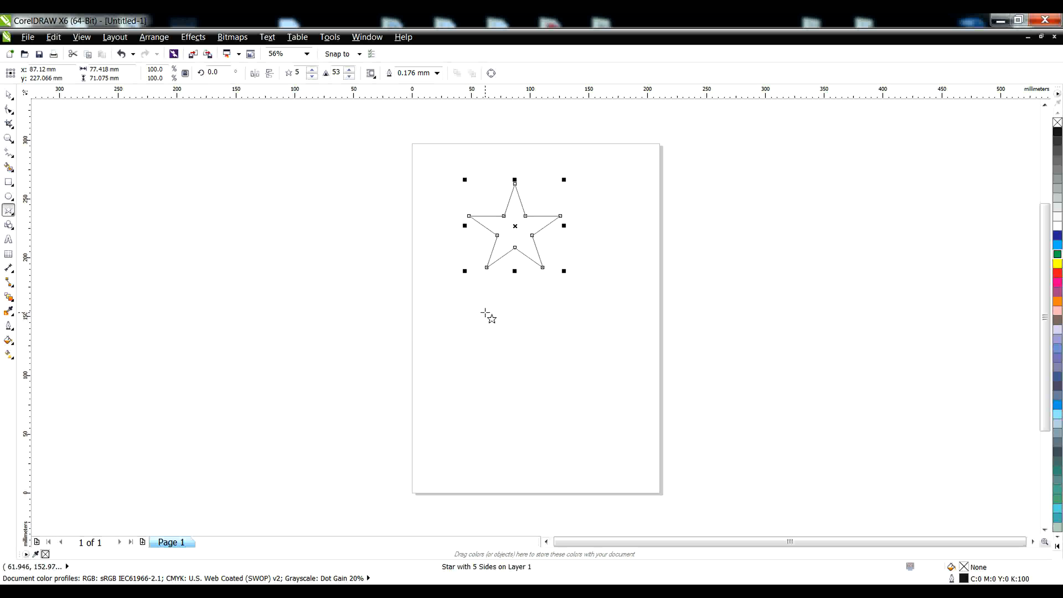
drag(485, 312, 565, 379)
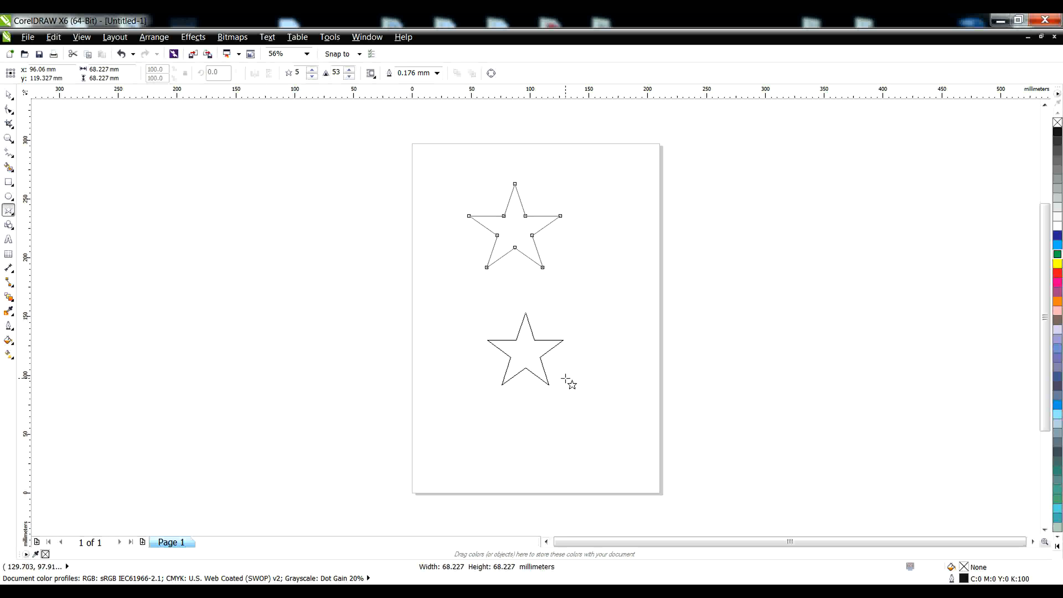
drag(565, 379, 565, 379)
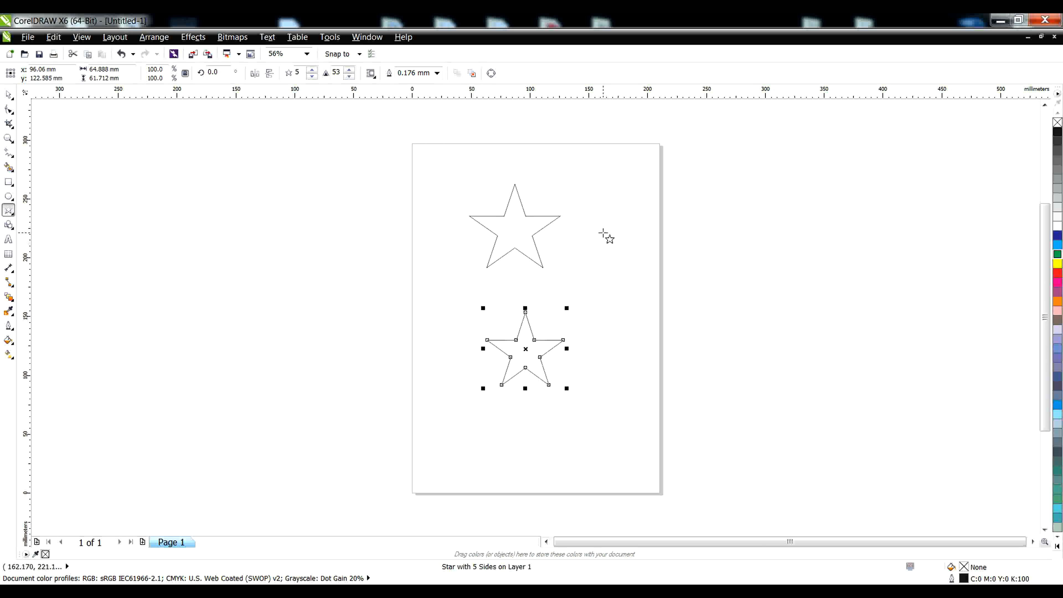
drag(604, 233, 639, 270)
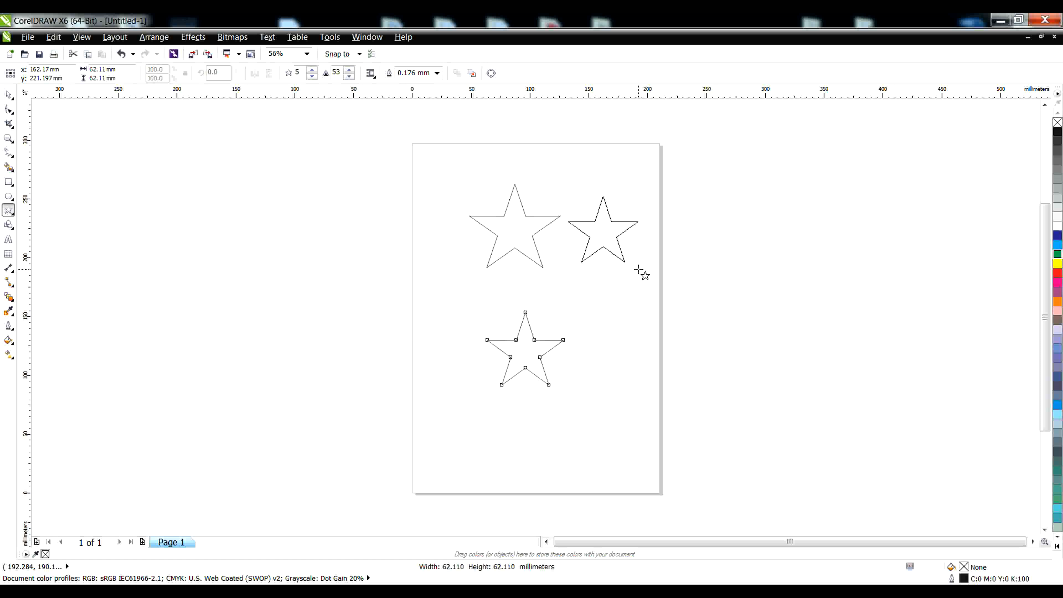
drag(638, 270, 639, 272)
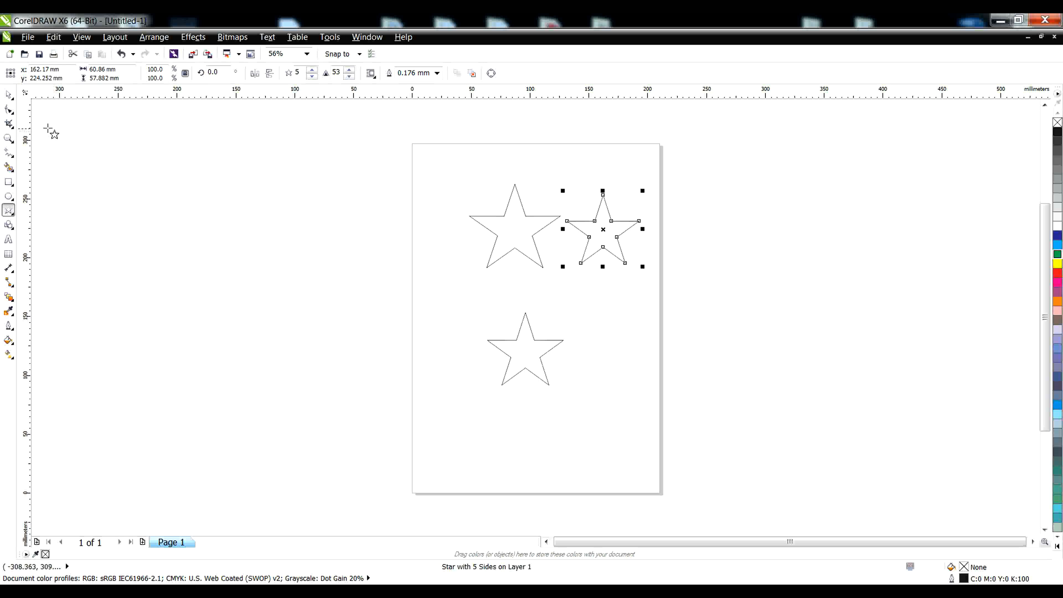
- Move the largest star toward the page's upper-left corner and scale it up to about 90 × 83 mm
click(8, 95)
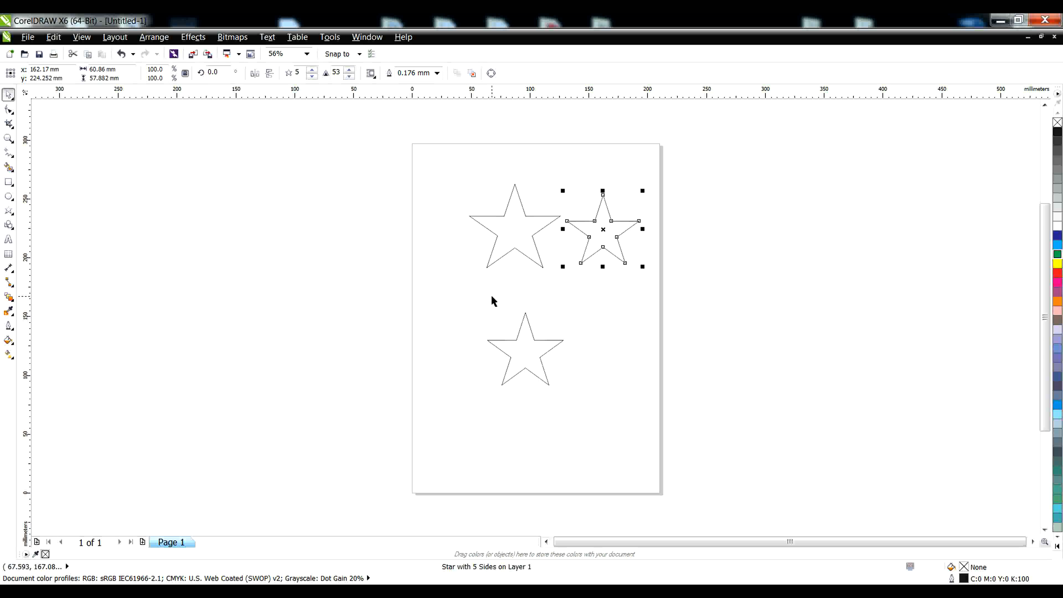
click(506, 240)
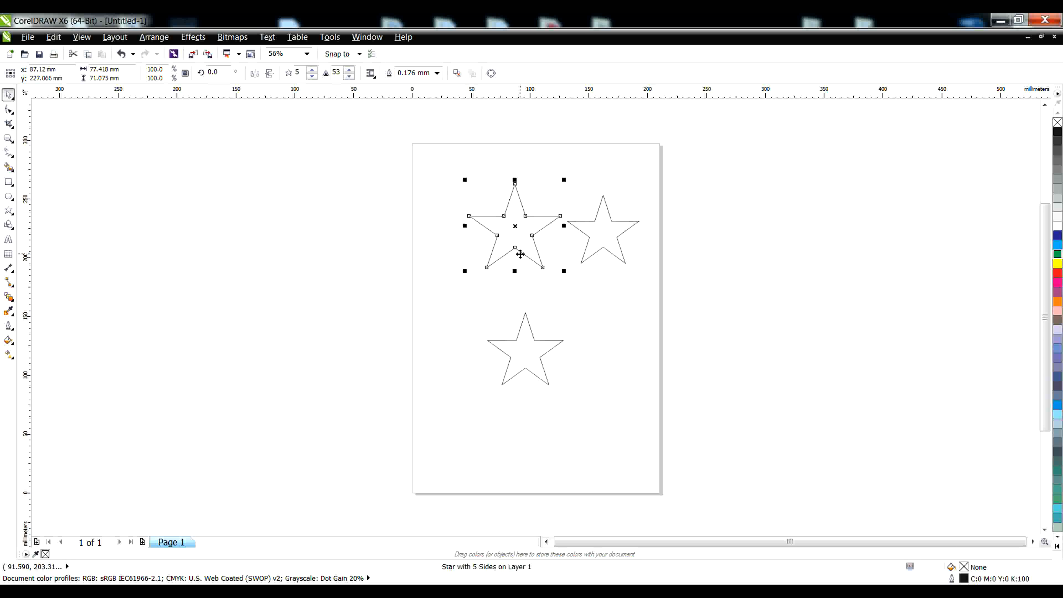
drag(515, 214, 479, 205)
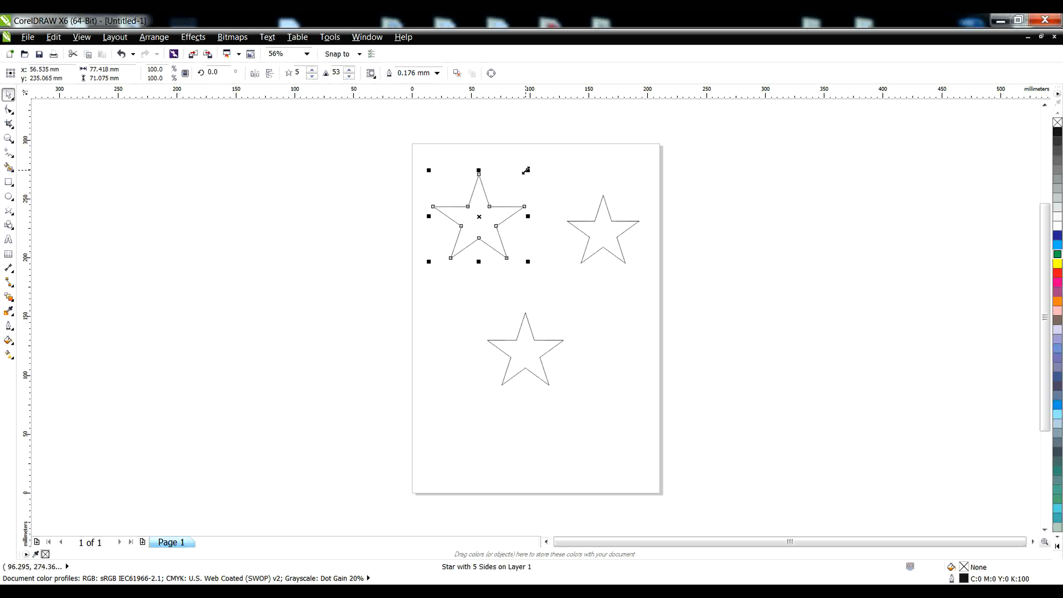
drag(526, 171, 555, 161)
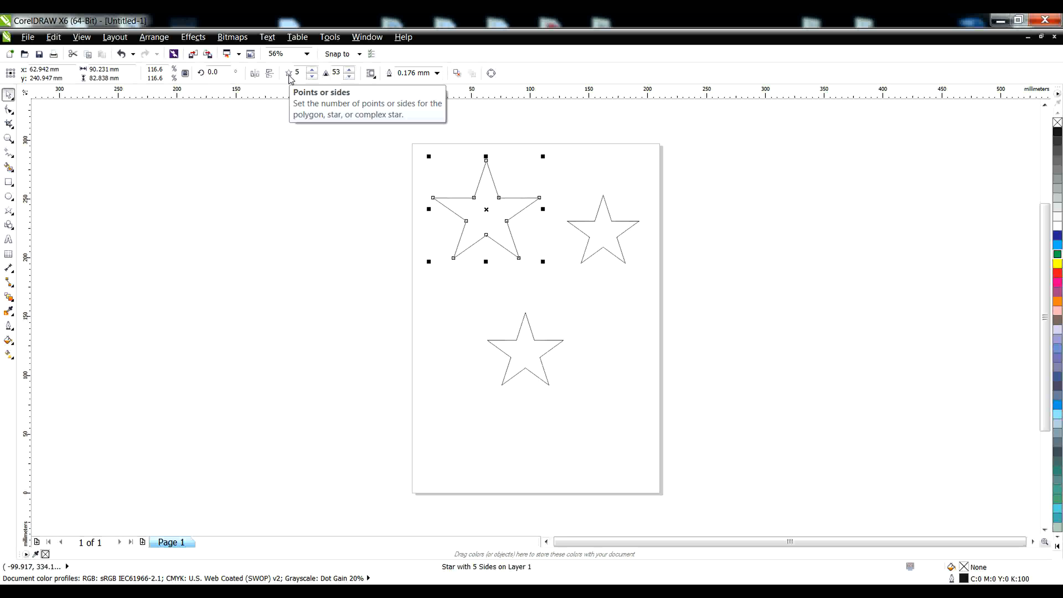
- Try six and seven points on the largest star, and return it to 5 points
click(312, 70)
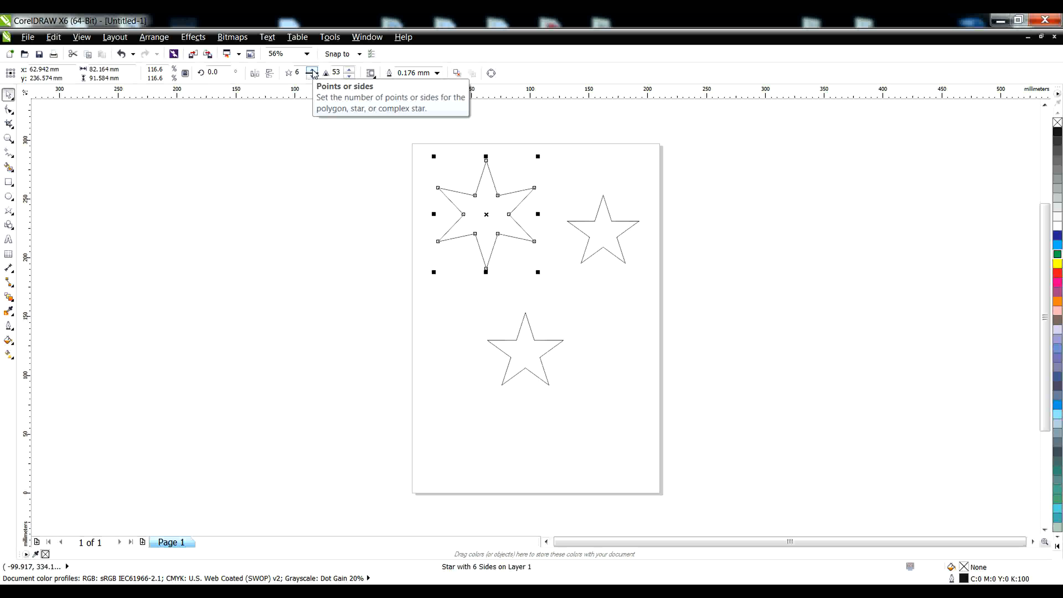
click(312, 70)
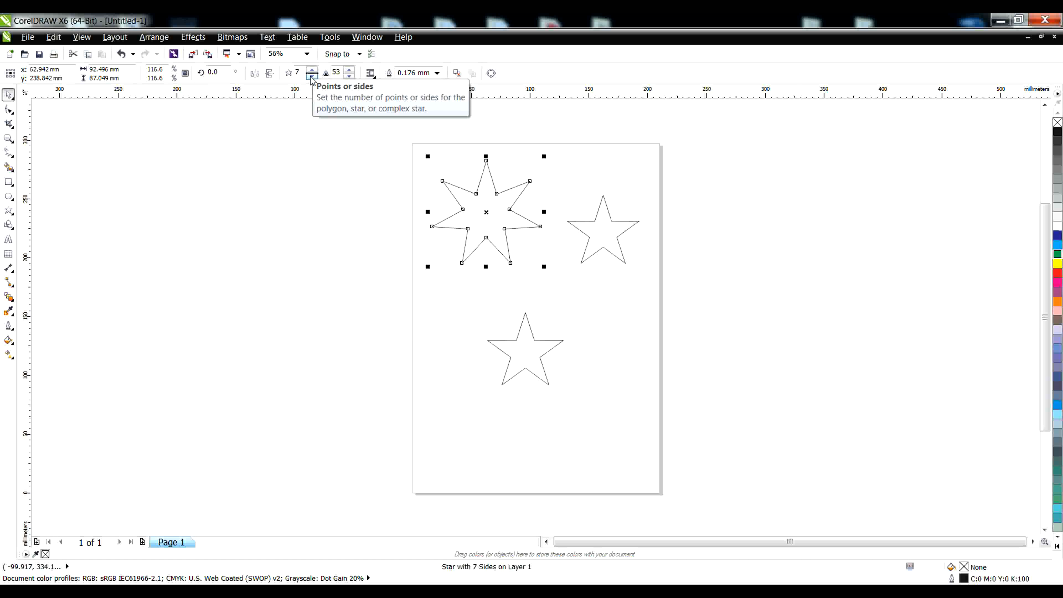
click(311, 77)
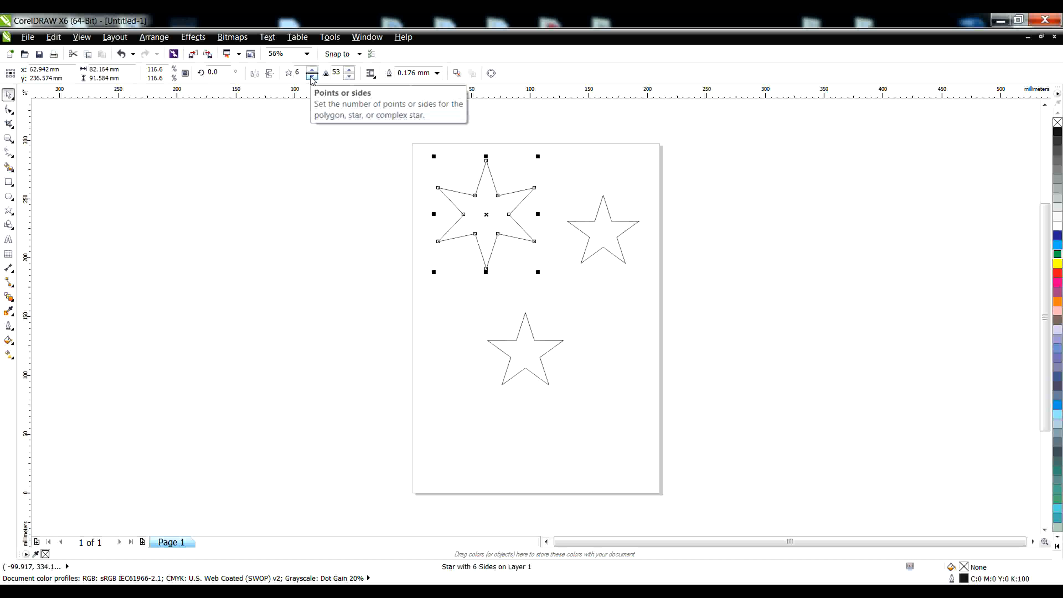
click(312, 77)
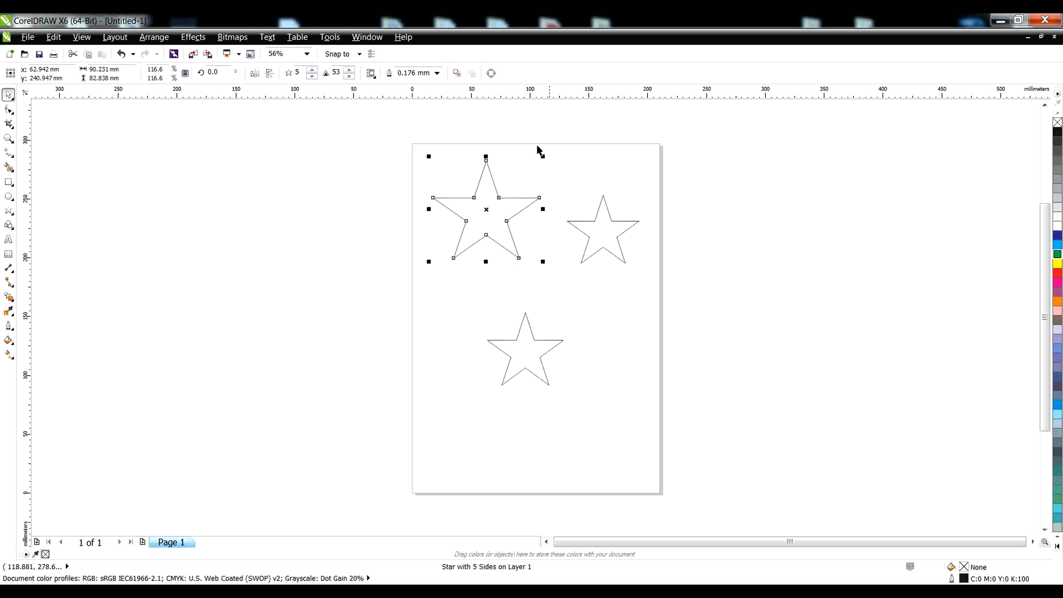
- Raise the largest star's corner sharpness to 68
click(350, 70)
click(349, 71)
click(349, 70)
click(349, 70)
click(350, 70)
click(349, 70)
click(350, 71)
click(350, 70)
click(349, 70)
click(349, 70)
click(350, 70)
click(349, 71)
click(349, 71)
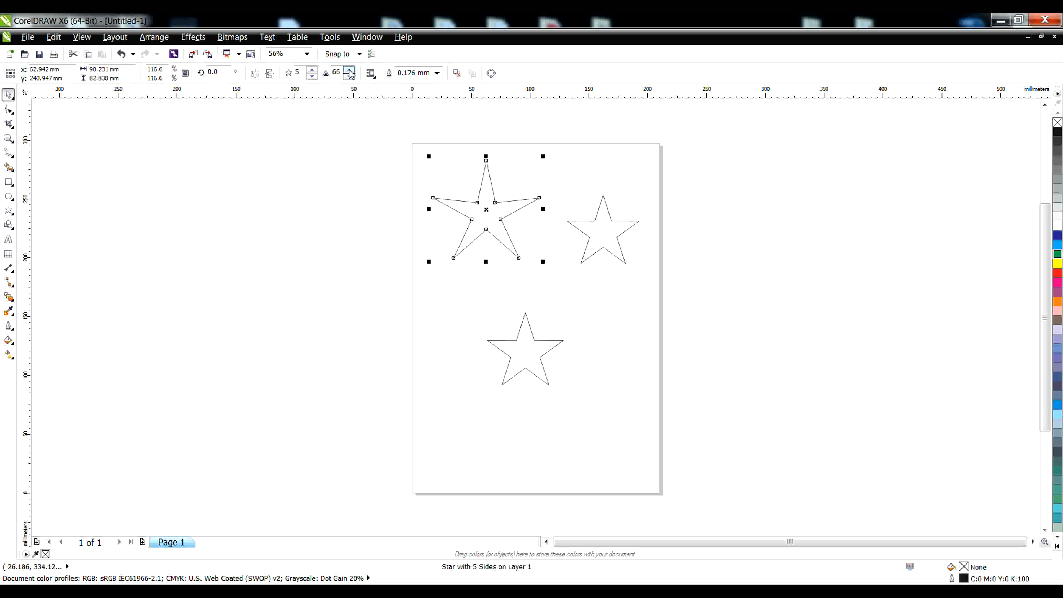
click(349, 71)
click(350, 71)
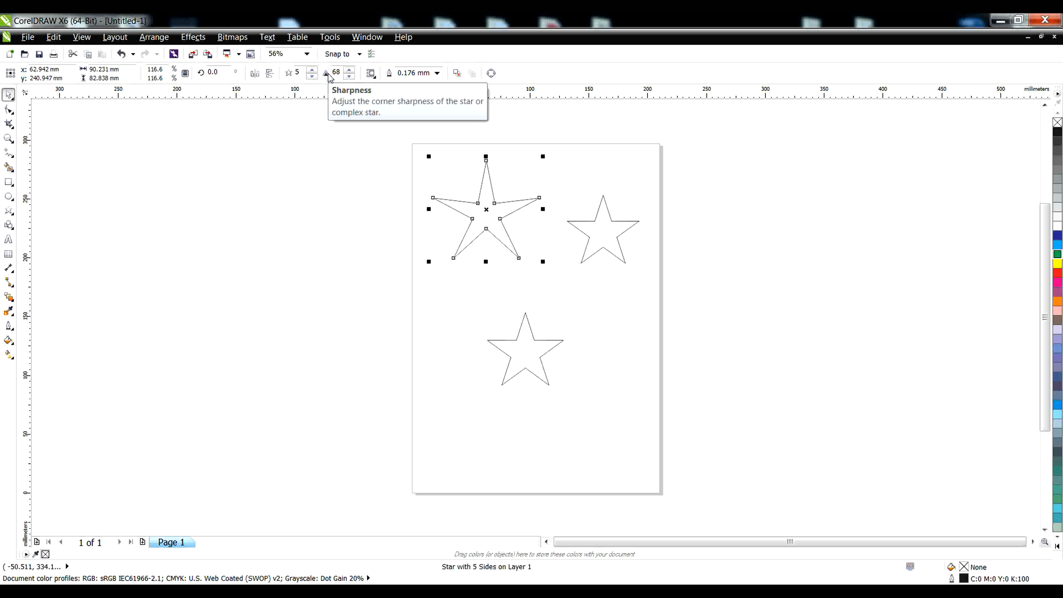
- Lower the largest star's corner sharpness to 45
click(351, 77)
click(350, 77)
click(350, 77)
click(351, 77)
click(350, 77)
click(350, 77)
click(351, 76)
click(351, 77)
click(350, 77)
click(351, 76)
click(351, 76)
click(350, 77)
click(350, 77)
click(350, 77)
click(350, 76)
click(350, 77)
click(351, 77)
click(351, 76)
click(350, 76)
click(350, 77)
click(350, 76)
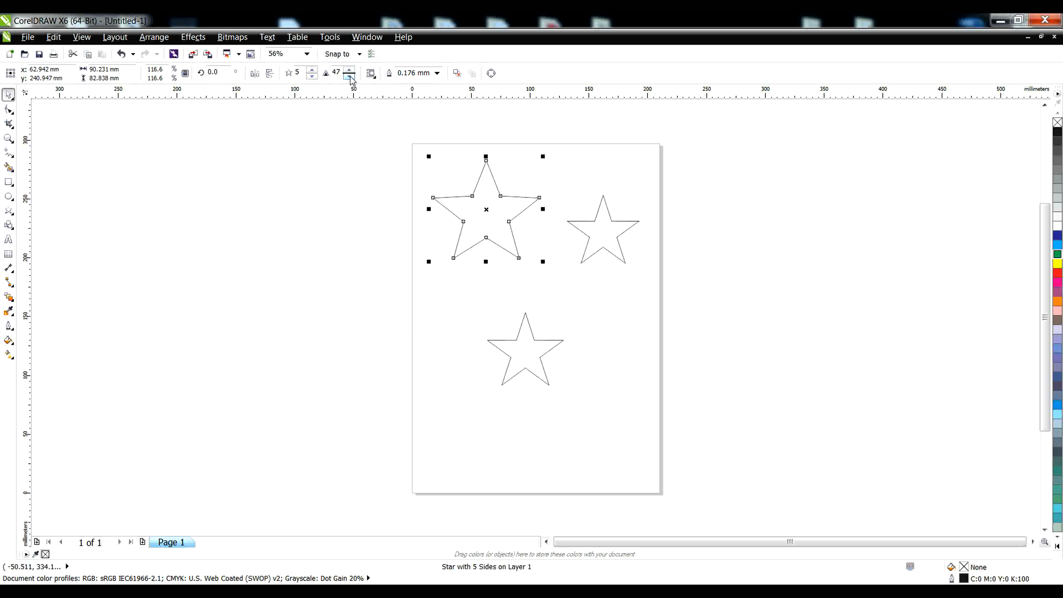
click(350, 77)
click(350, 77)
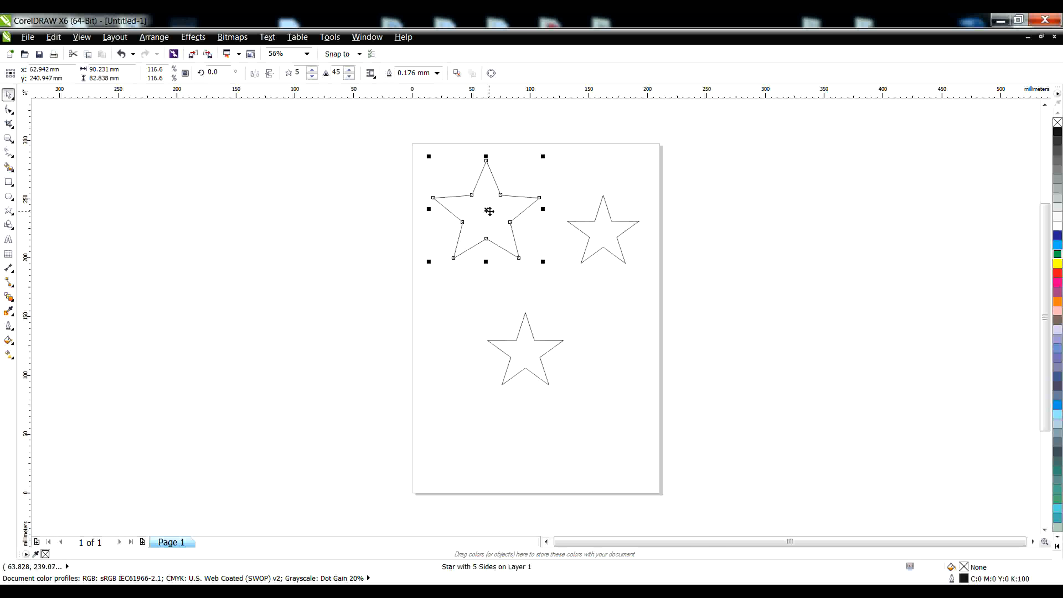
- Mirror the largest star vertically, flip it back upright and deselect it
scroll(491, 209, up, 2)
scroll(491, 209, up, 1)
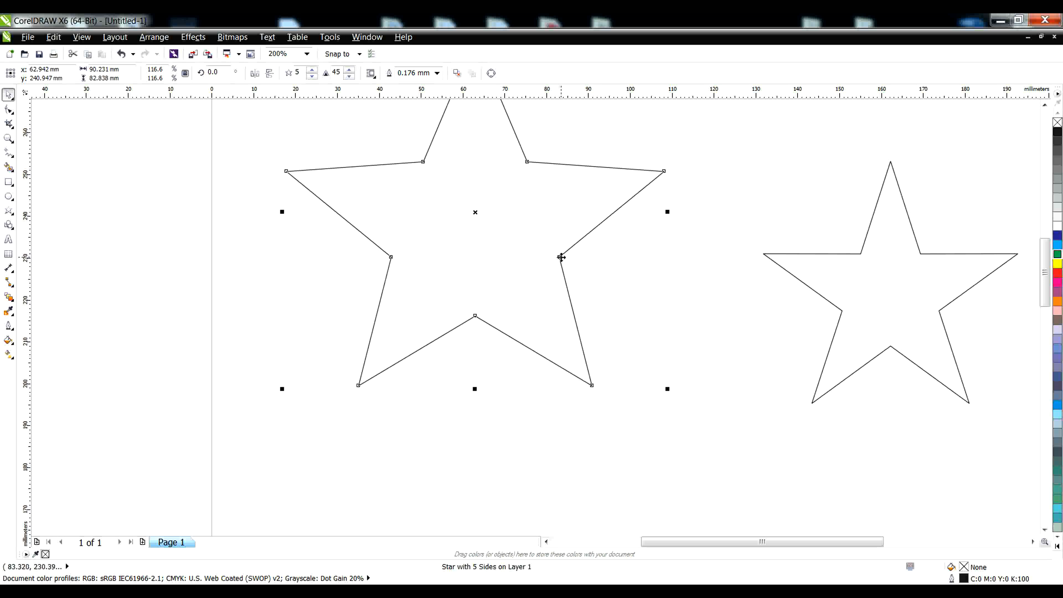
scroll(519, 247, down, 2)
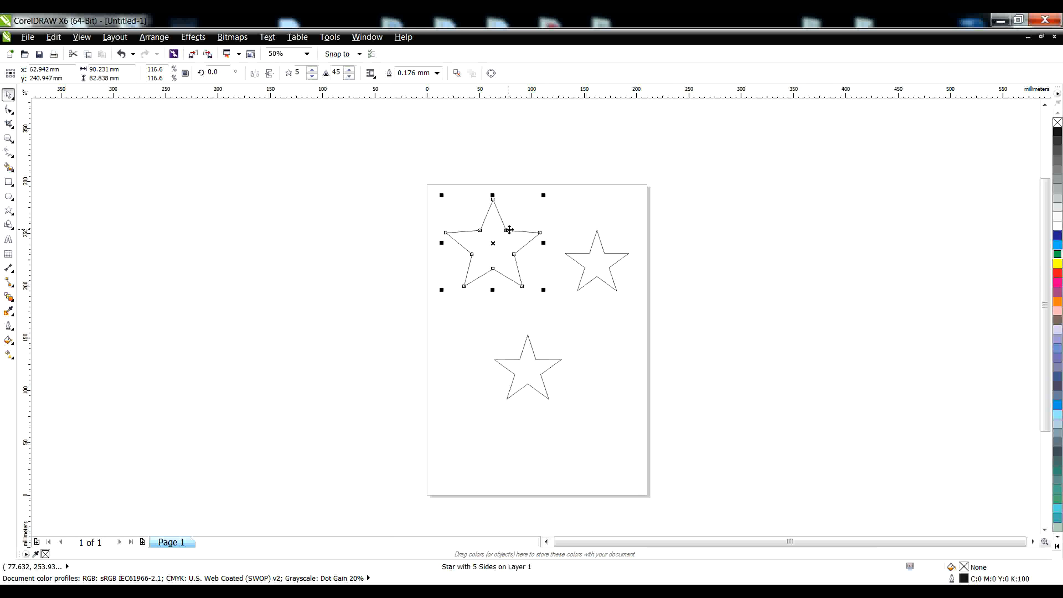
scroll(509, 230, up, 1)
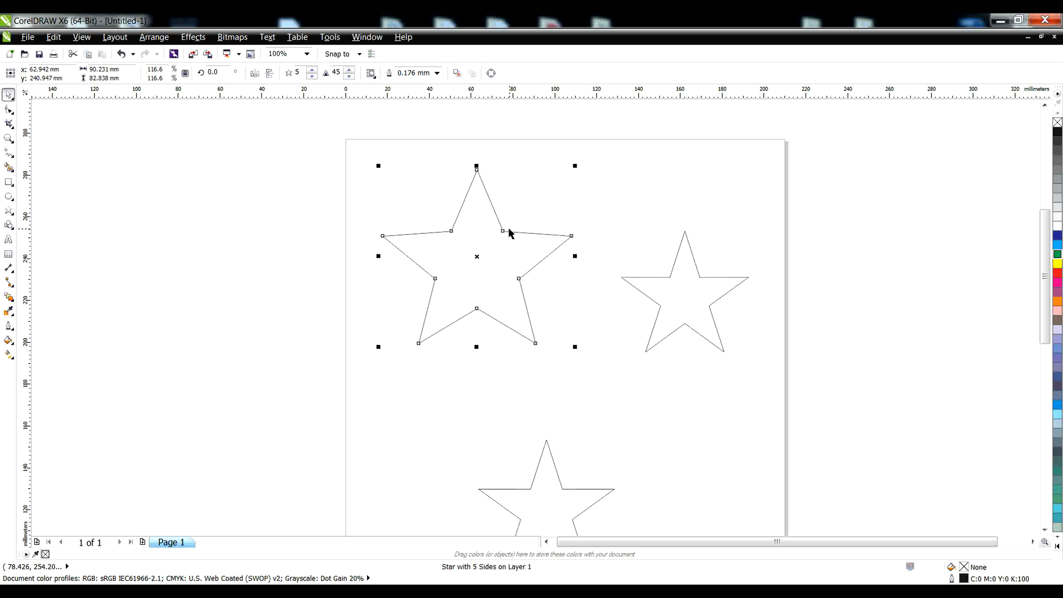
click(270, 74)
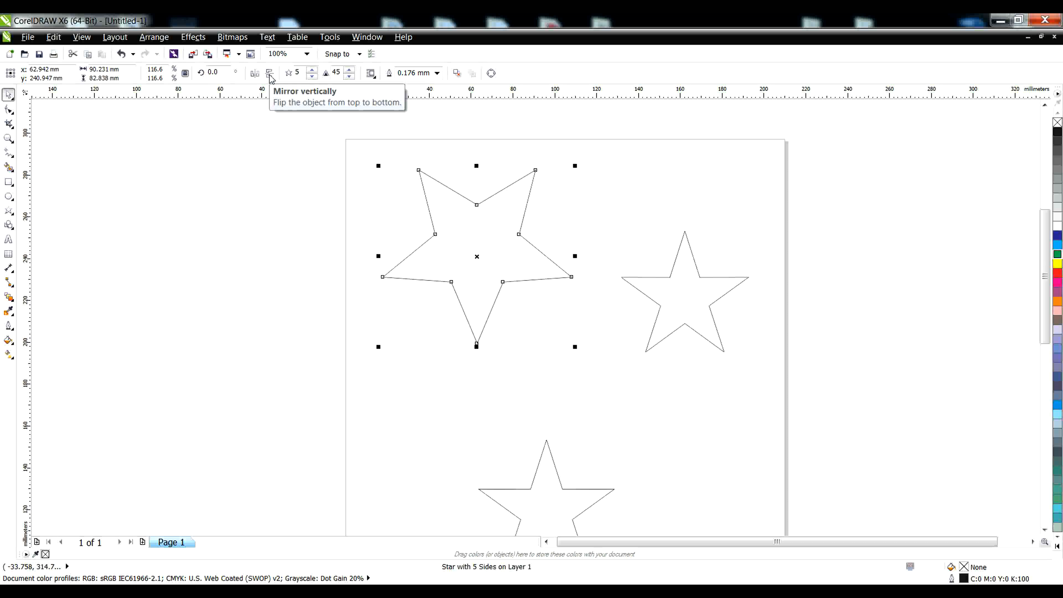
click(269, 74)
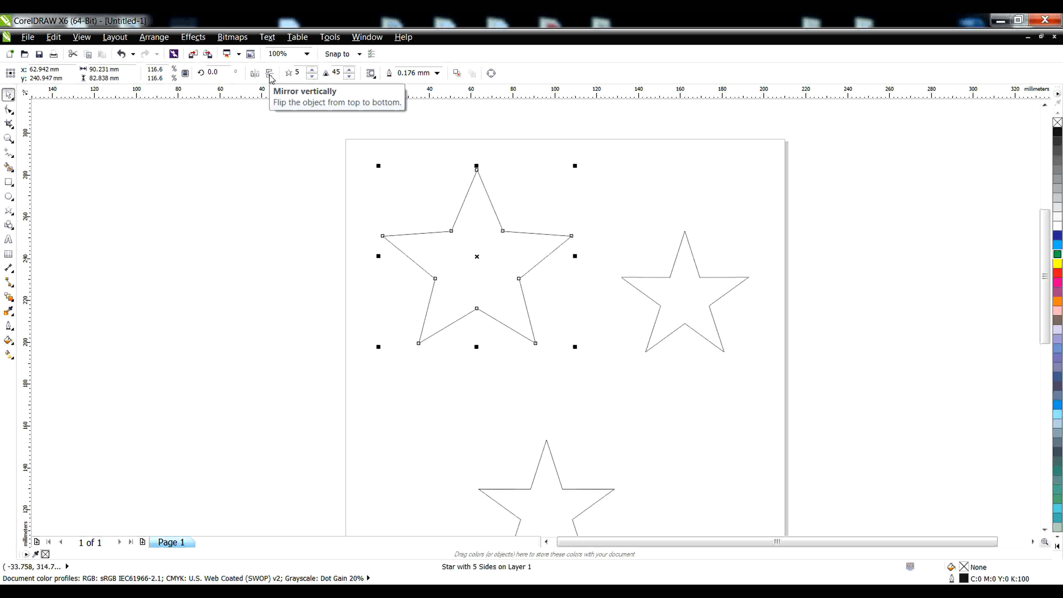
click(607, 187)
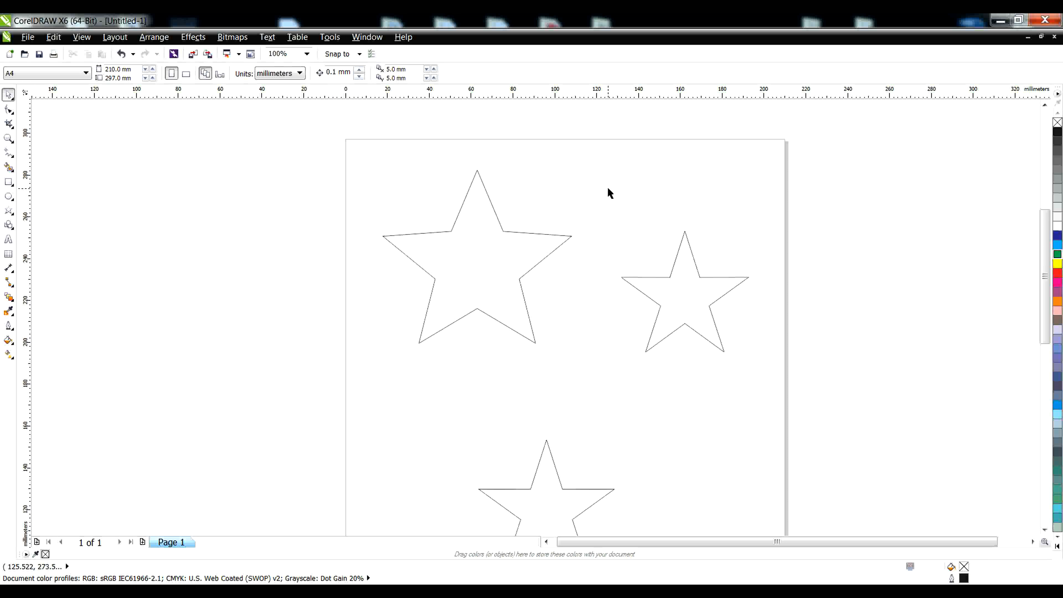
- Rotate the largest star by 50 degrees and undo the rotation
click(508, 274)
double_click(213, 72)
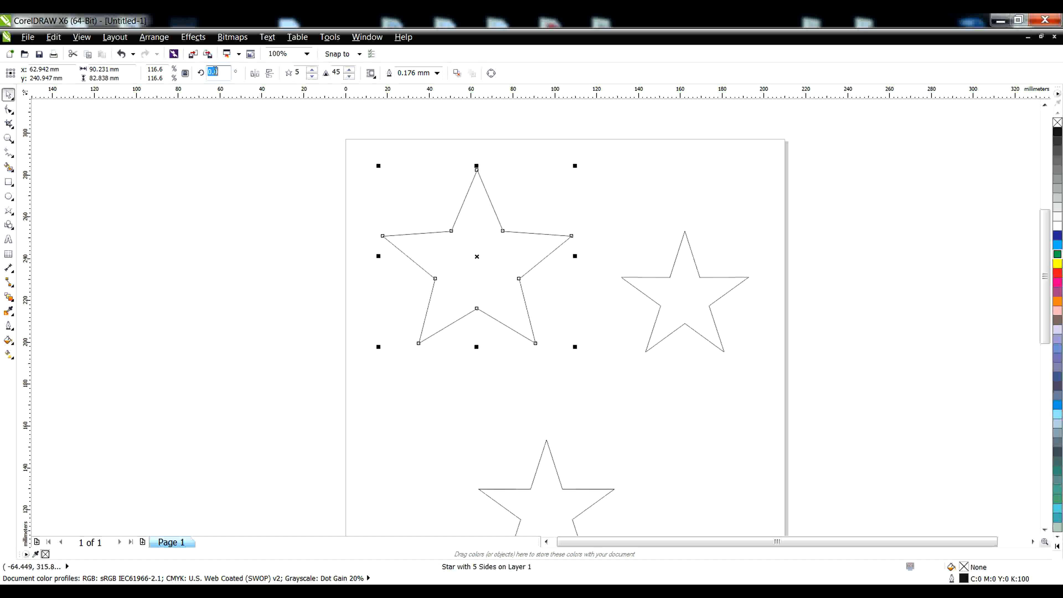
text(50)
key(Return)
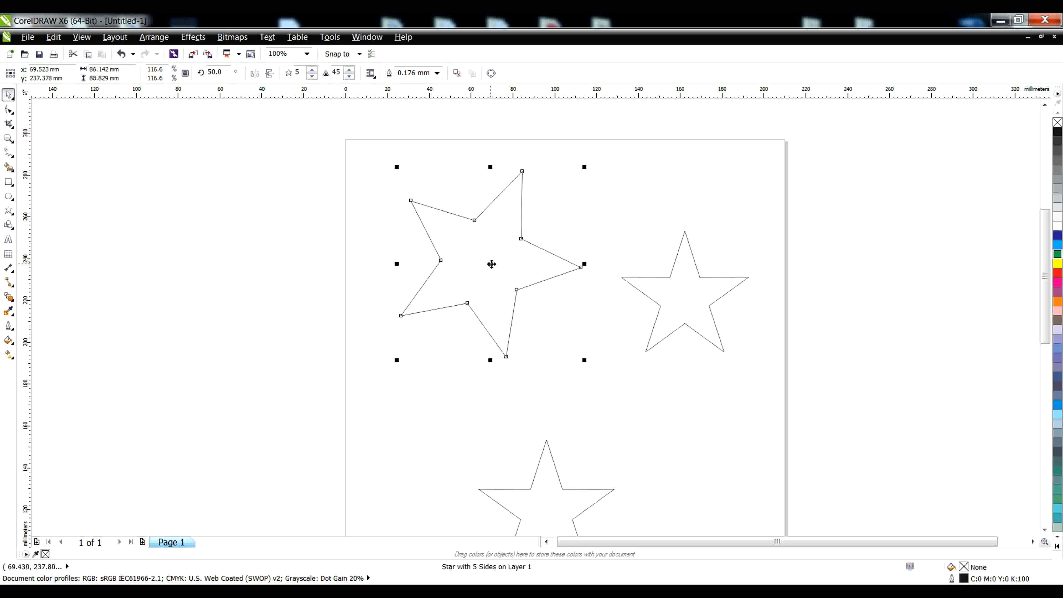
click(121, 54)
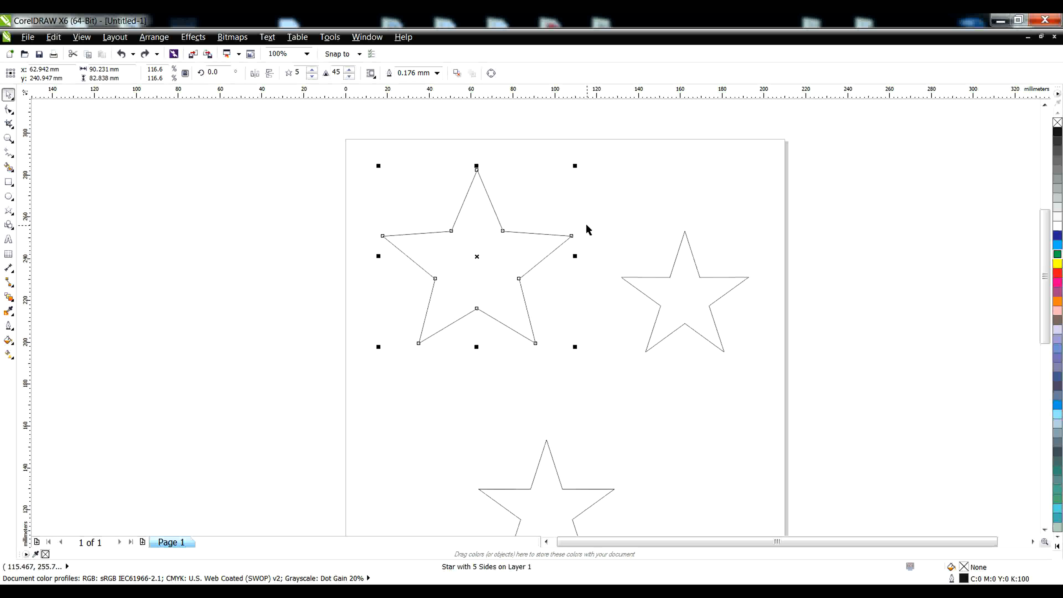
- Give the largest star a 2.0 mm red outline and a yellow fill
click(437, 74)
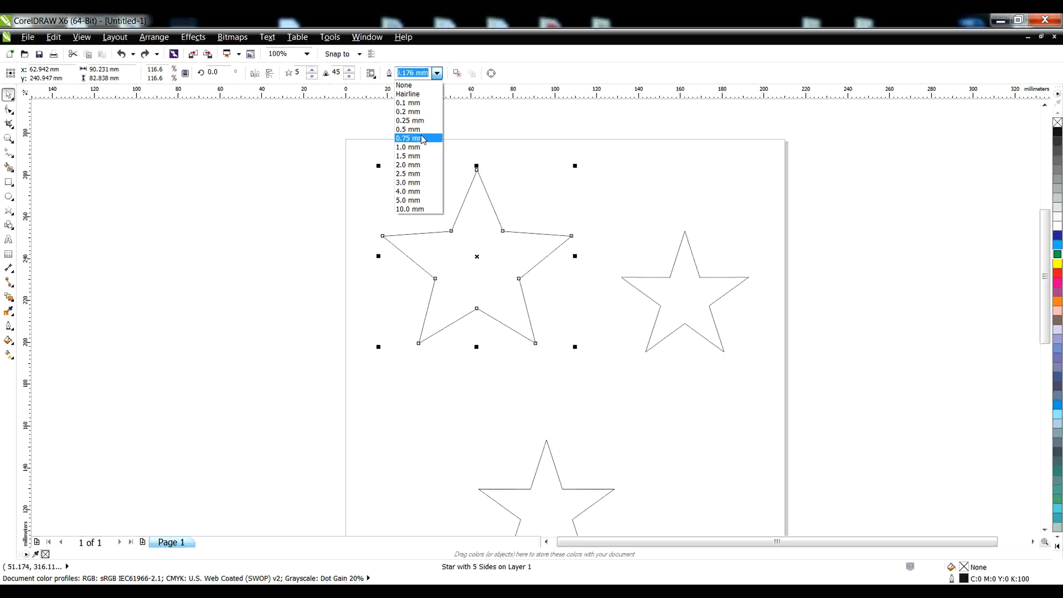
click(424, 164)
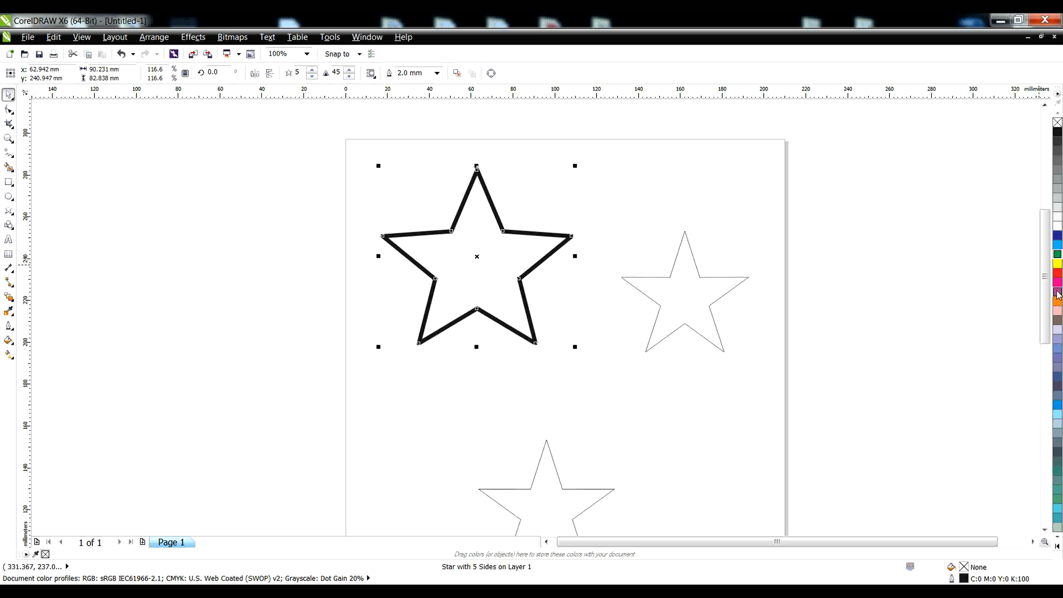
right_click(1057, 274)
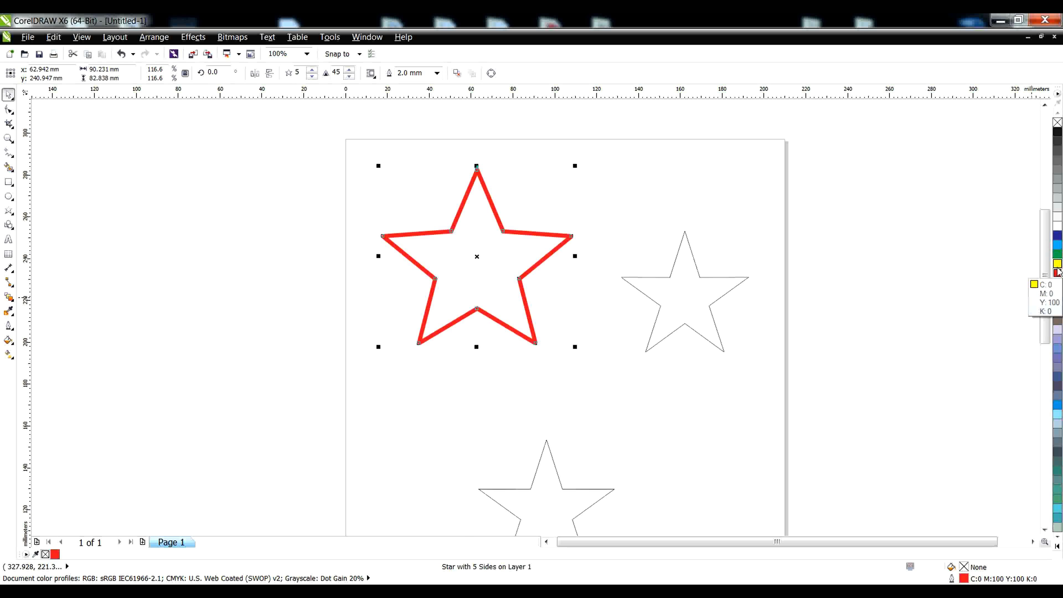
click(1058, 264)
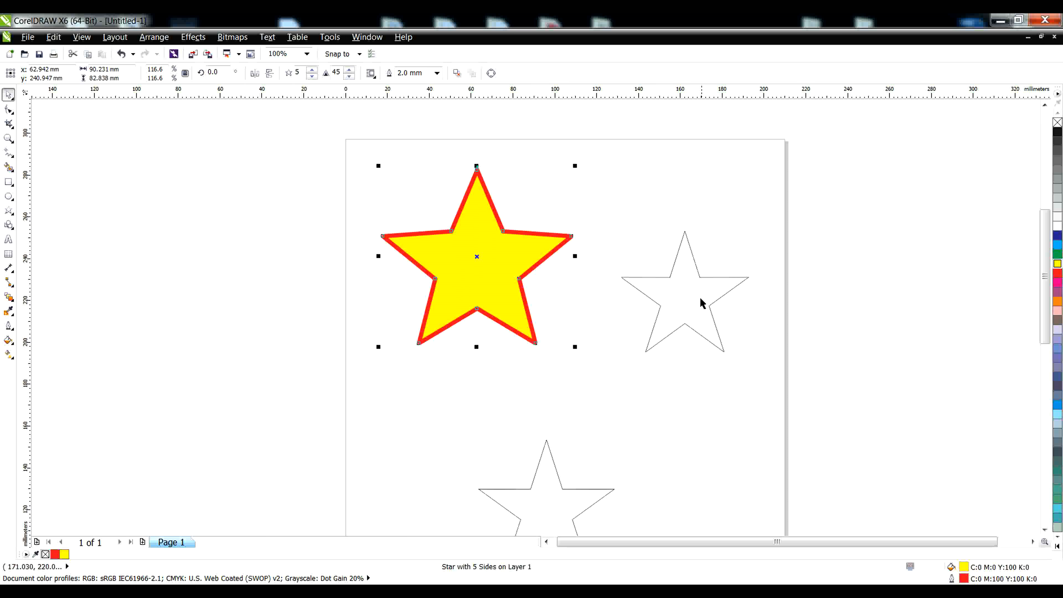
- Give the smaller star at the upper right of the page a 1.5 mm red outline and a yellow fill
click(691, 291)
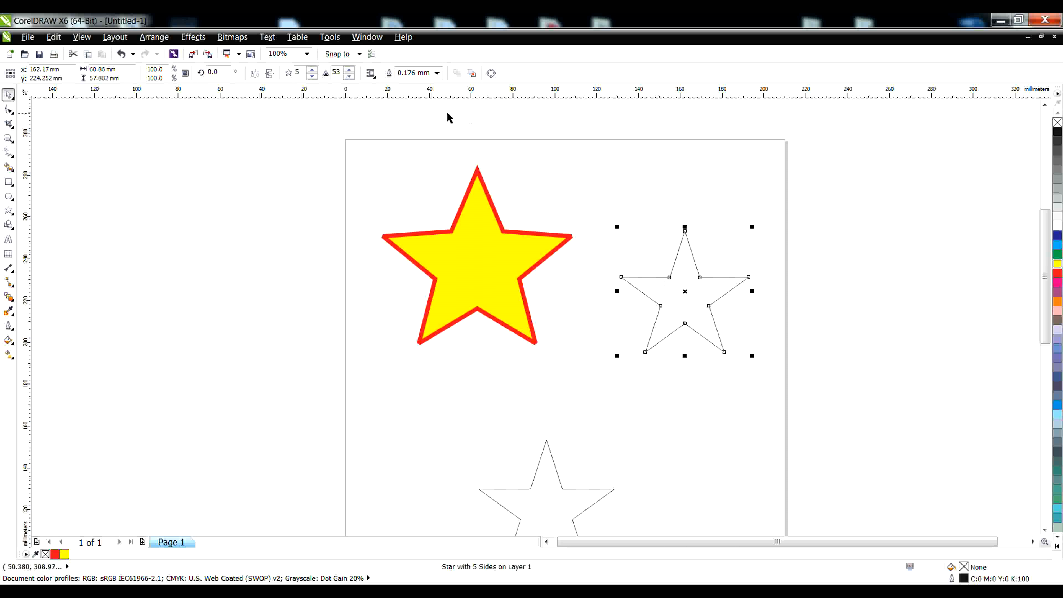
click(437, 74)
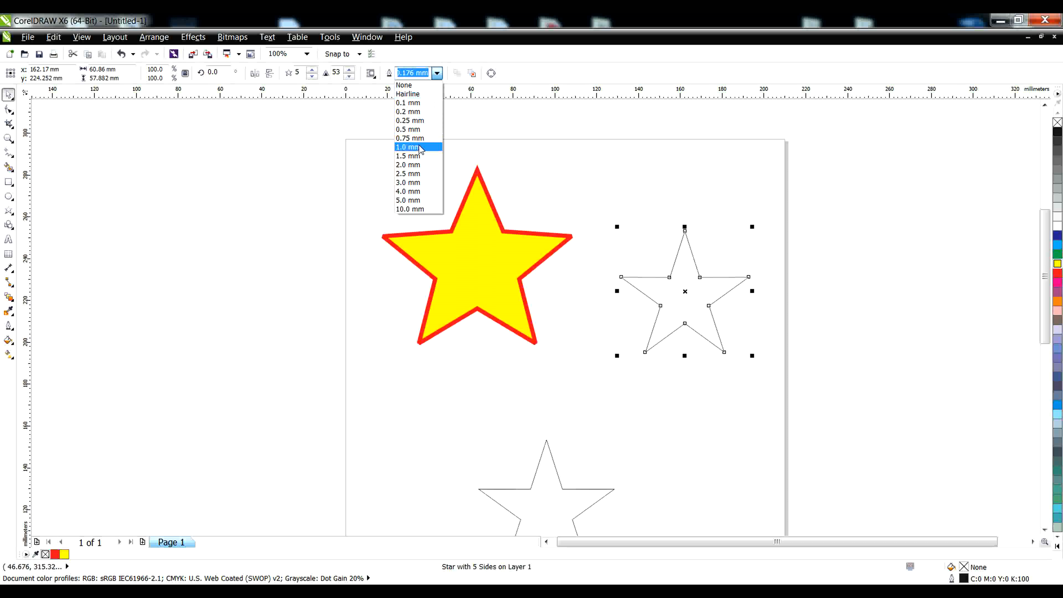
click(416, 158)
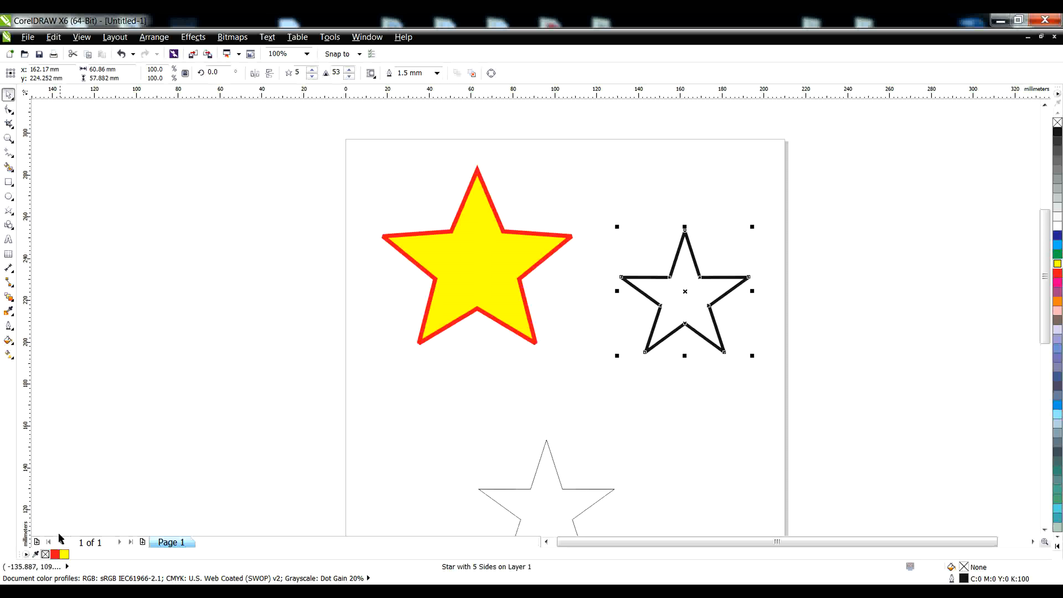
right_click(55, 554)
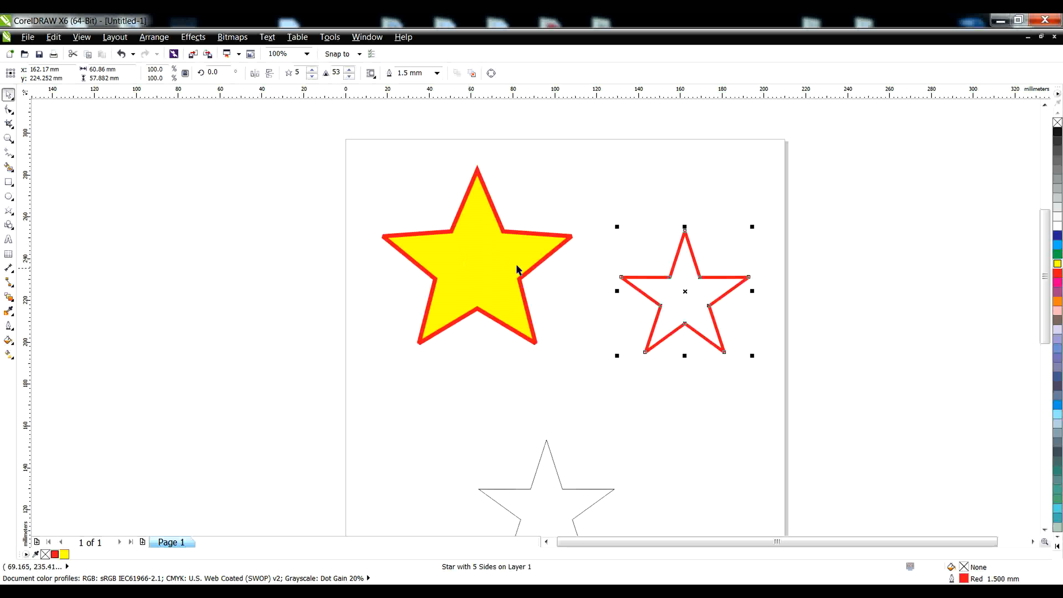
click(65, 555)
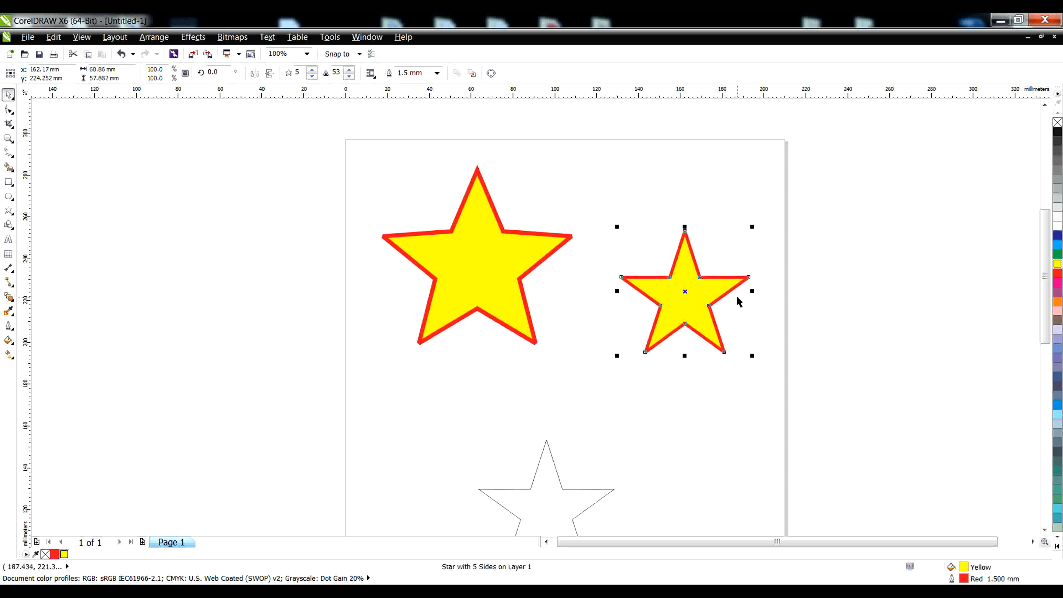